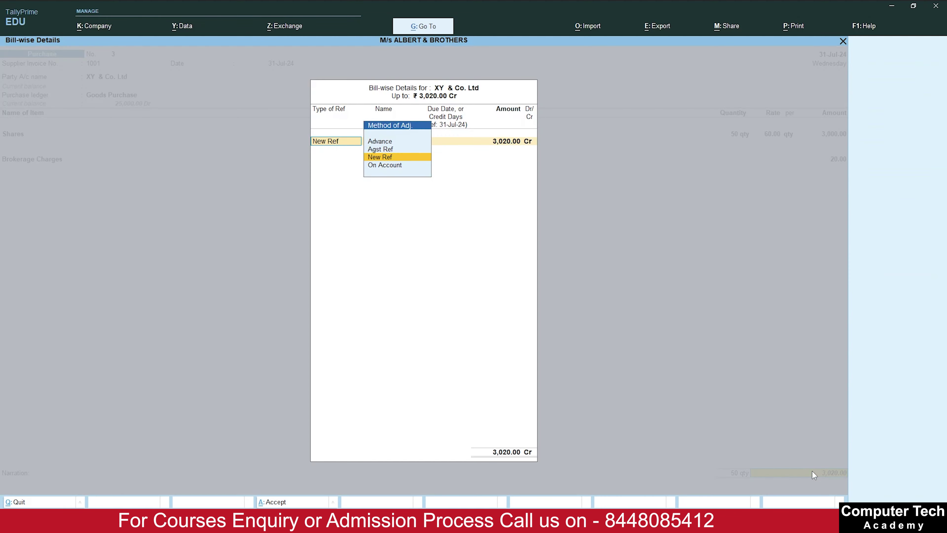
# - Allocate the XY & Co. Ltd purchase amount of 3,020 as a New Ref bill and save the purchase voucher
pyautogui.press('Return')
pyautogui.press('Return')
pyautogui.press('Return')
pyautogui.press('Return')
pyautogui.press('Return')
pyautogui.press('Return')
pyautogui.press('Return')
# - Check the practice sheet for the goods return entry and start a Debit Note in As Voucher mode
pyautogui.hotkey('alt', 'Tab')
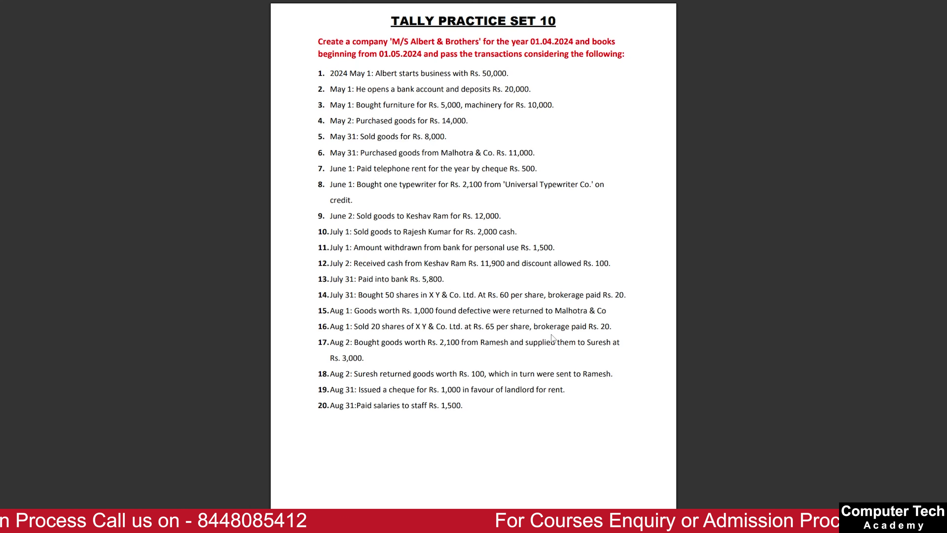
pyautogui.hotkey('alt', 'Tab')
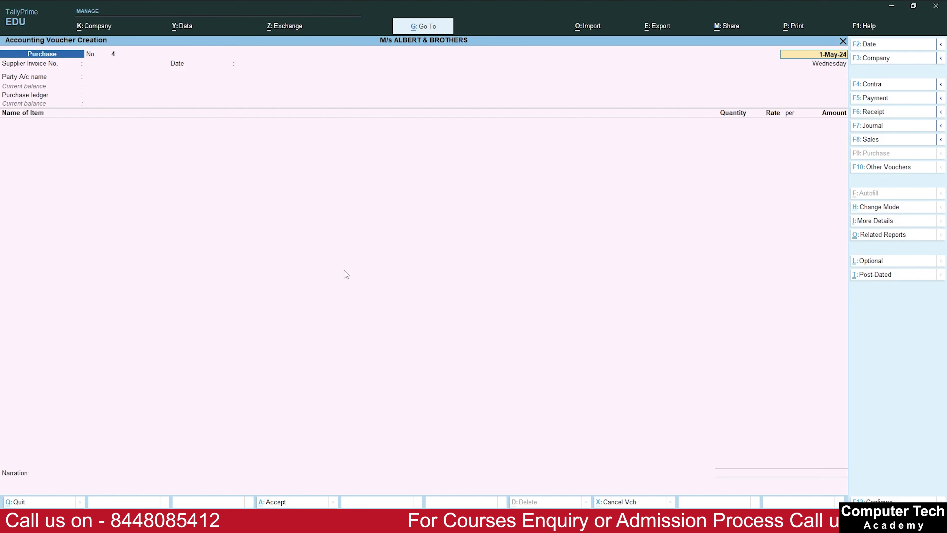
pyautogui.hotkey('ctrl', 'F9')
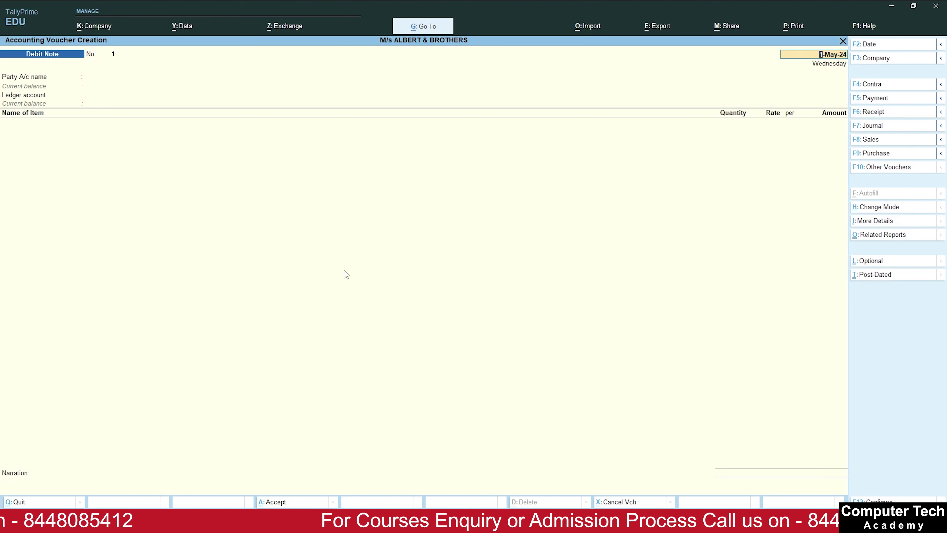
pyautogui.press('F10')
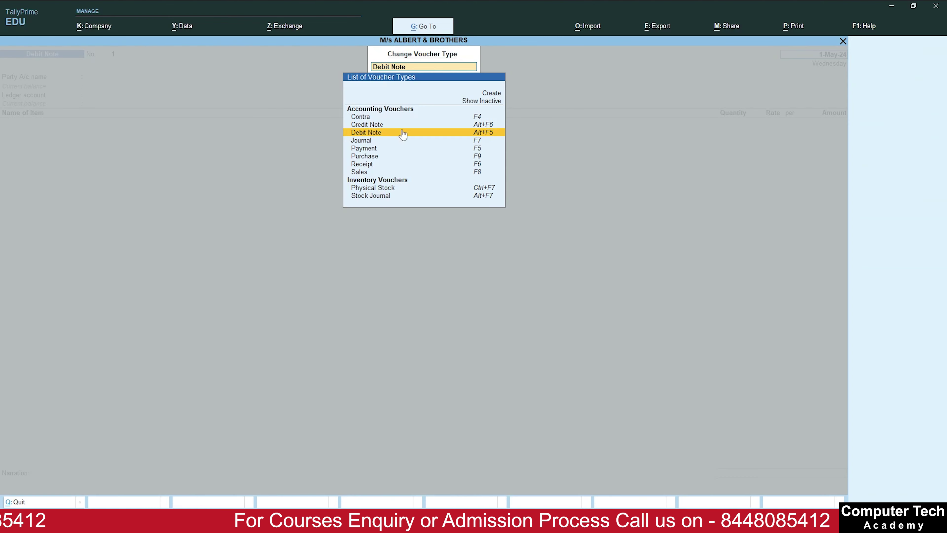
pyautogui.press('Escape')
pyautogui.press('Escape')
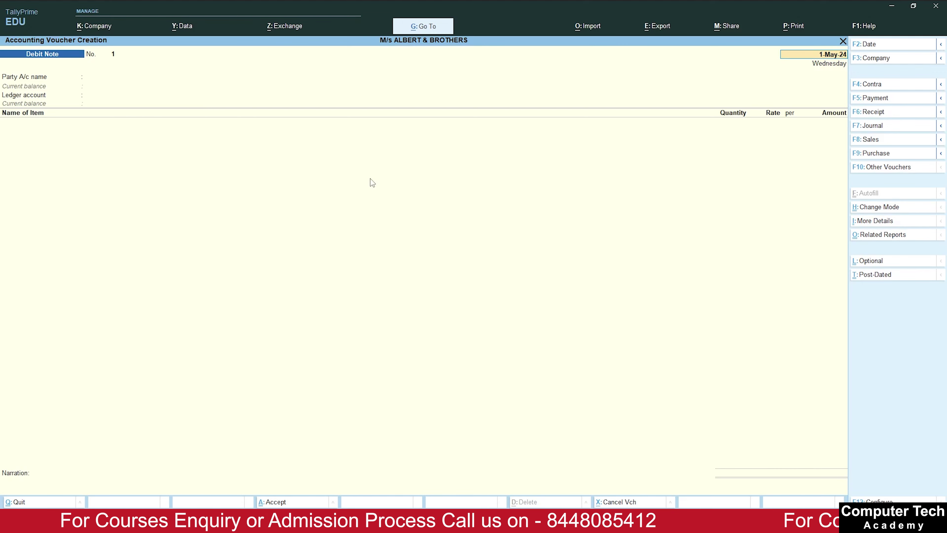
pyautogui.hotkey('ctrl', 'h')
pyautogui.press('Down')
pyautogui.press('Down')
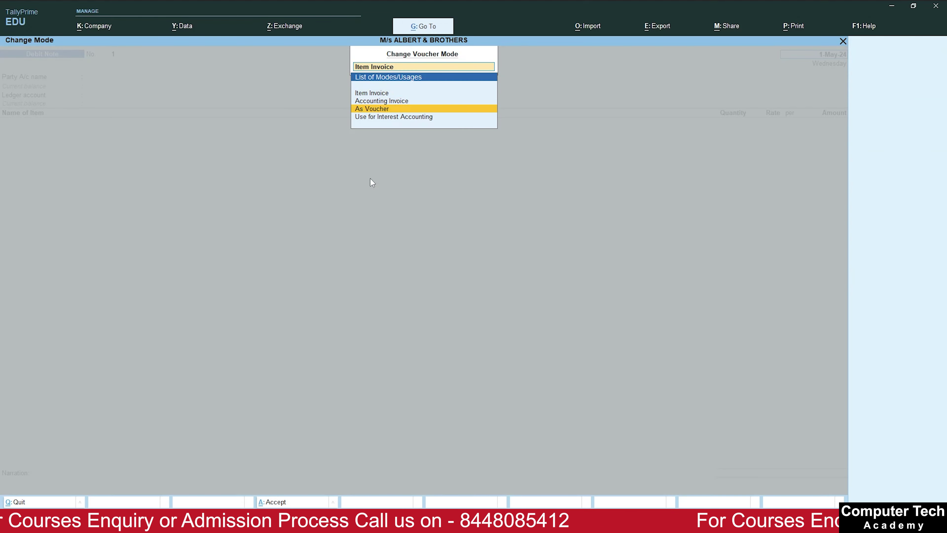
pyautogui.press('Return')
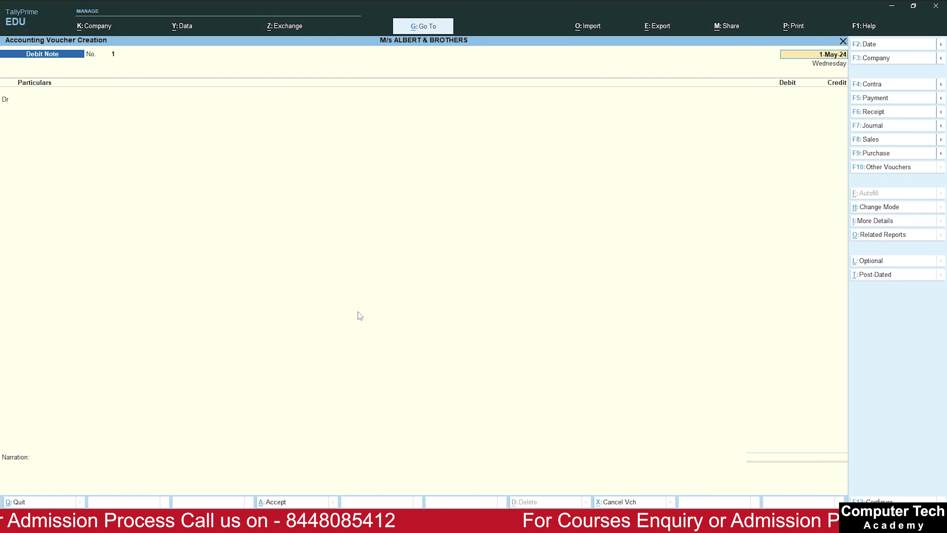
# - Date the debit note 1-Aug-24 and debit Malhotra & Sons with 1,000, accepting the default party details
pyautogui.press('Return')
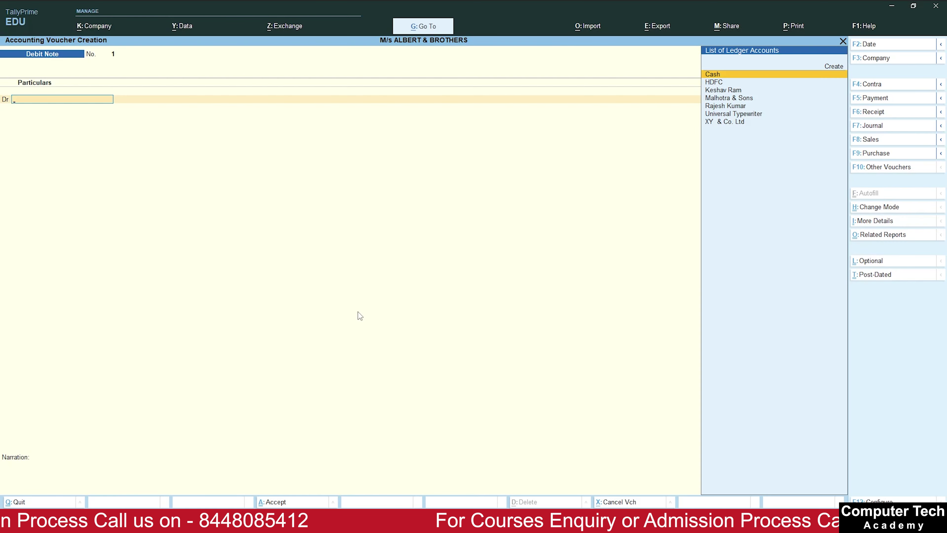
pyautogui.press('Down')
pyautogui.press('Down')
pyautogui.press('Down')
pyautogui.press('Return')
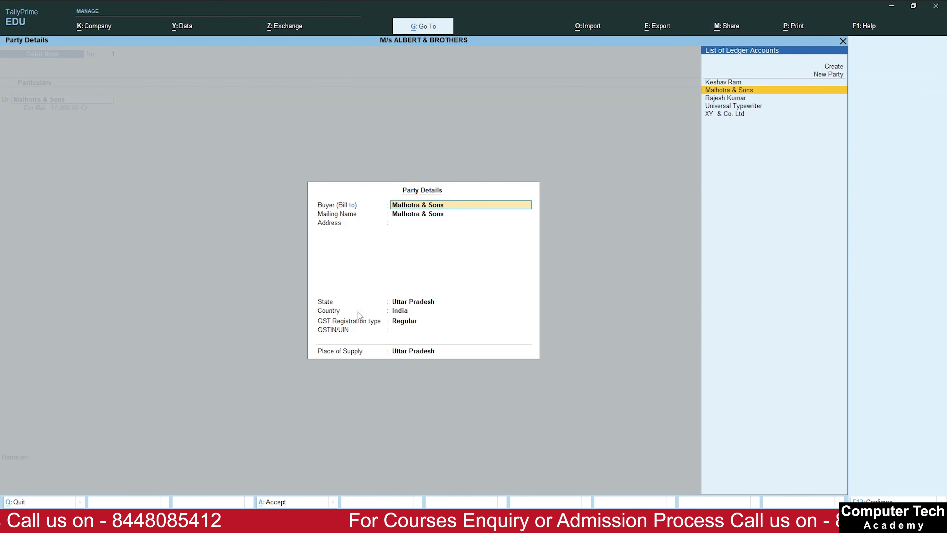
pyautogui.hotkey('ctrl', 'a')
pyautogui.write('1000')
pyautogui.press('Return')
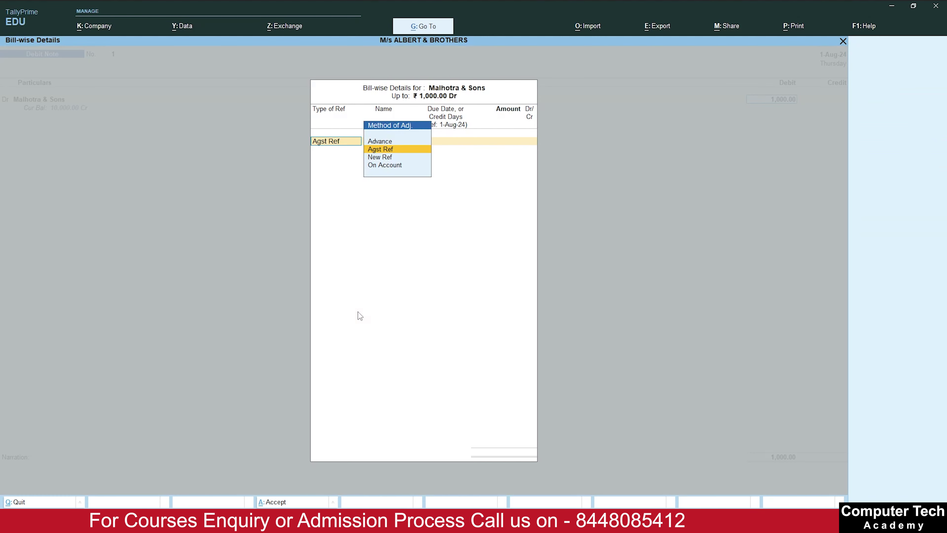
# - Allocate the 1,000 debit as Agst Ref to Malhotra & Sons' pending bill 2 of 31-May-24
pyautogui.press('Return')
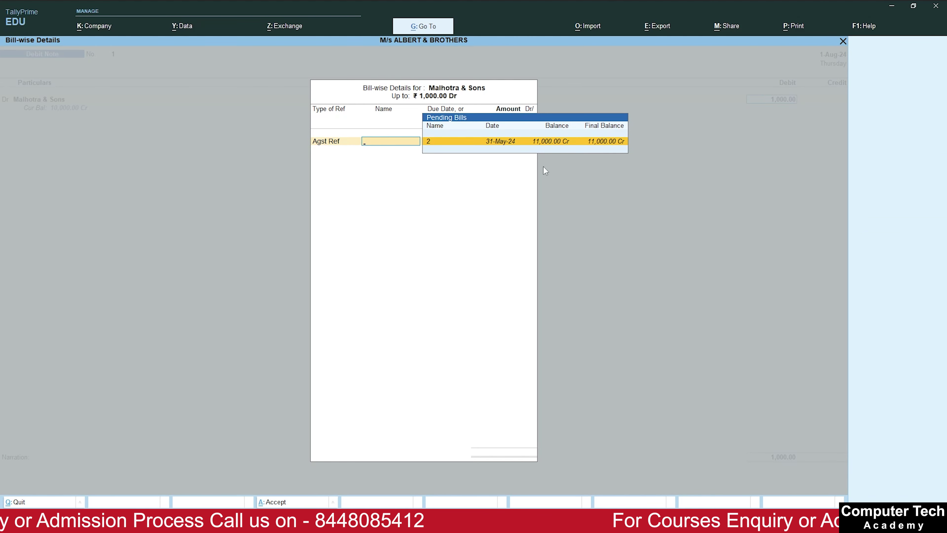
pyautogui.press('Return')
pyautogui.press('Return')
pyautogui.press('Return')
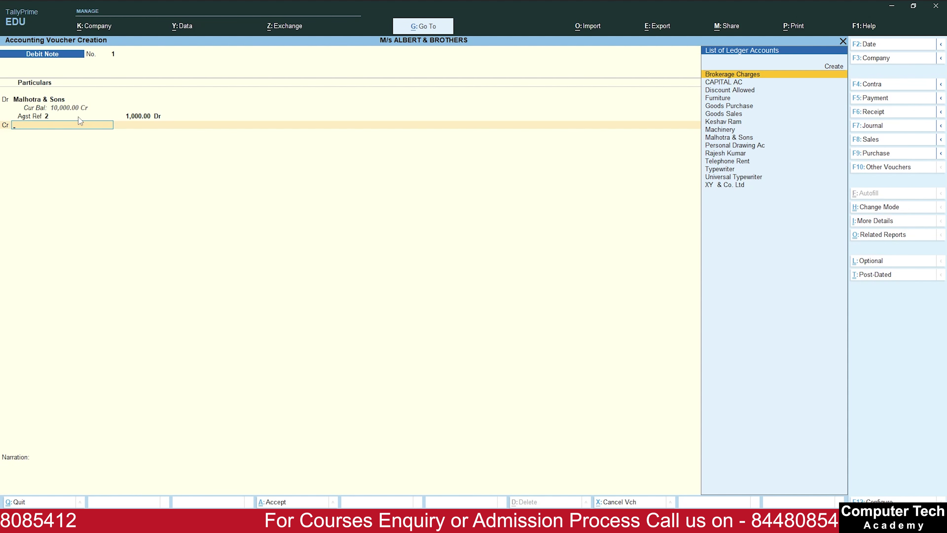
# - Create a Purchase Return ledger under Purchase Accounts for the credit line of the debit note
pyautogui.hotkey('alt', 'c')
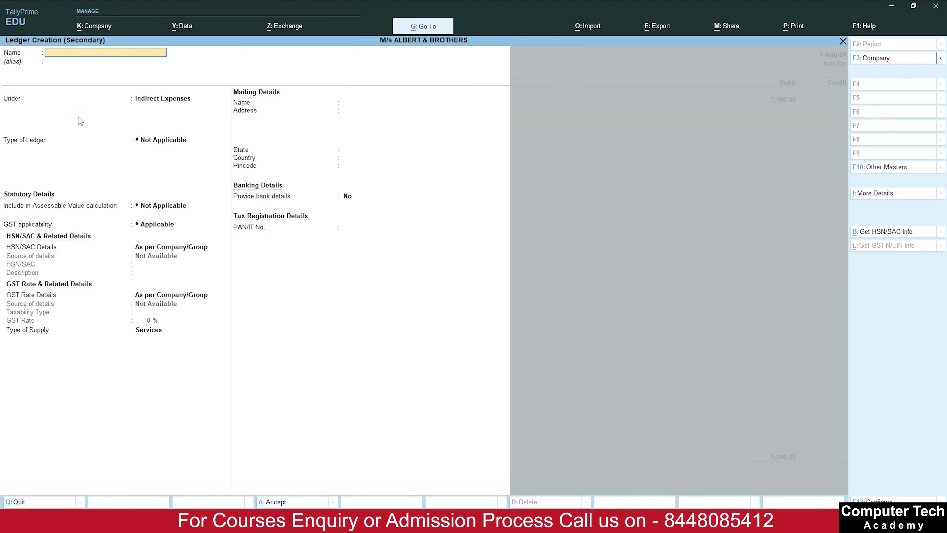
pyautogui.write('Purchase Return')
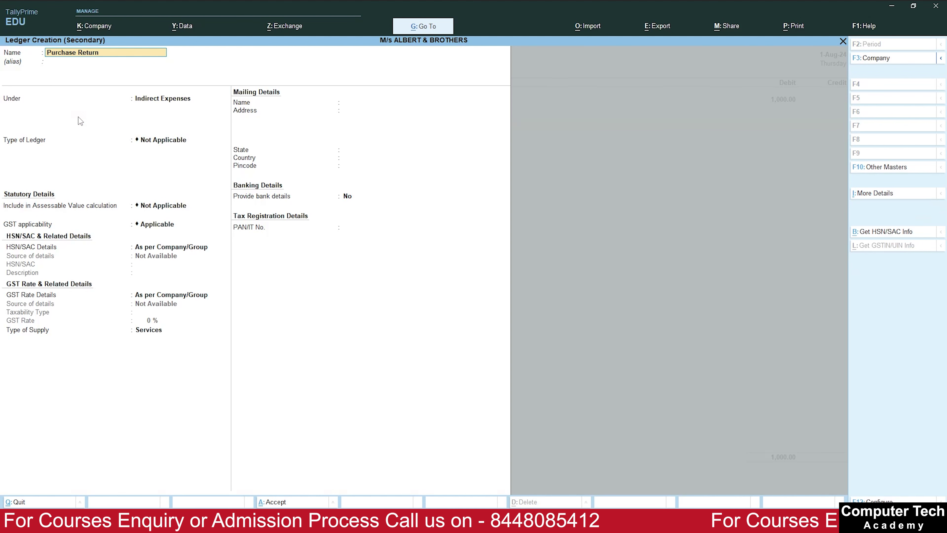
pyautogui.press('Return')
pyautogui.write('Pu')
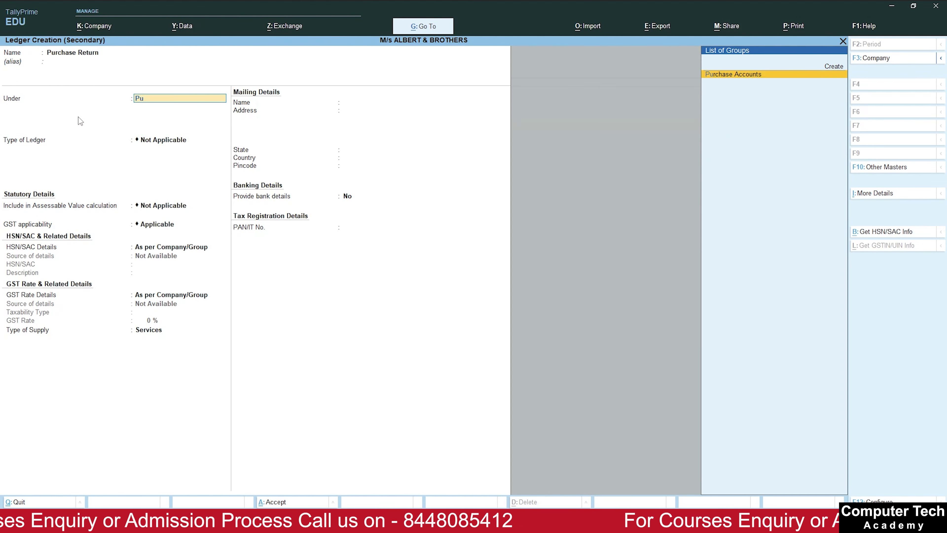
pyautogui.press('Return')
pyautogui.hotkey('ctrl', 'a')
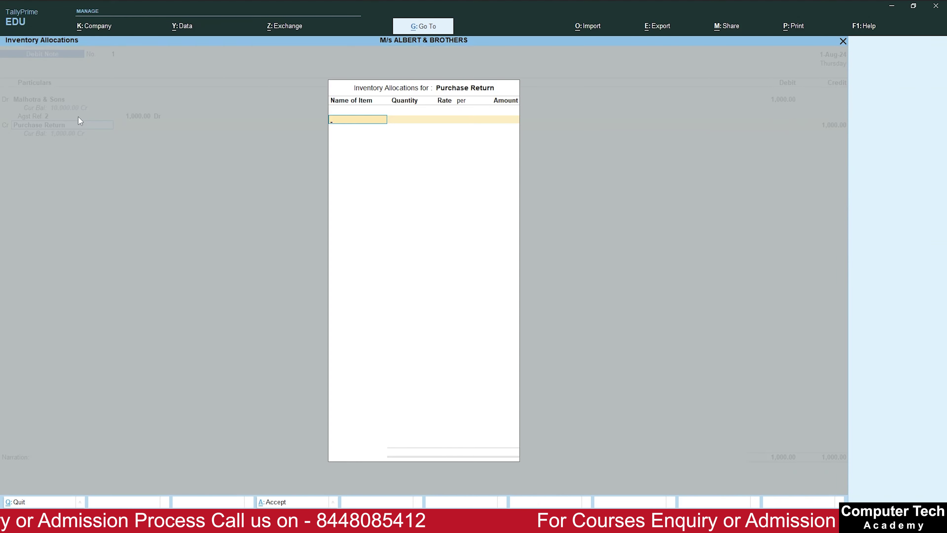
# - Credit Purchase Return with 1,000 without inventory items, and save the debit note with GST details set to No
pyautogui.press('Return')
pyautogui.press('Return')
pyautogui.press('Return')
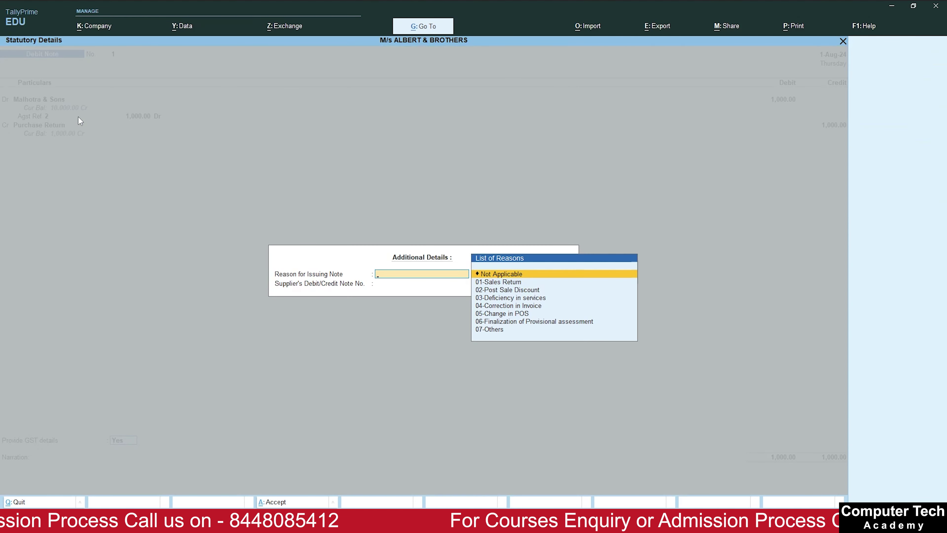
pyautogui.press('Escape')
pyautogui.press('Return')
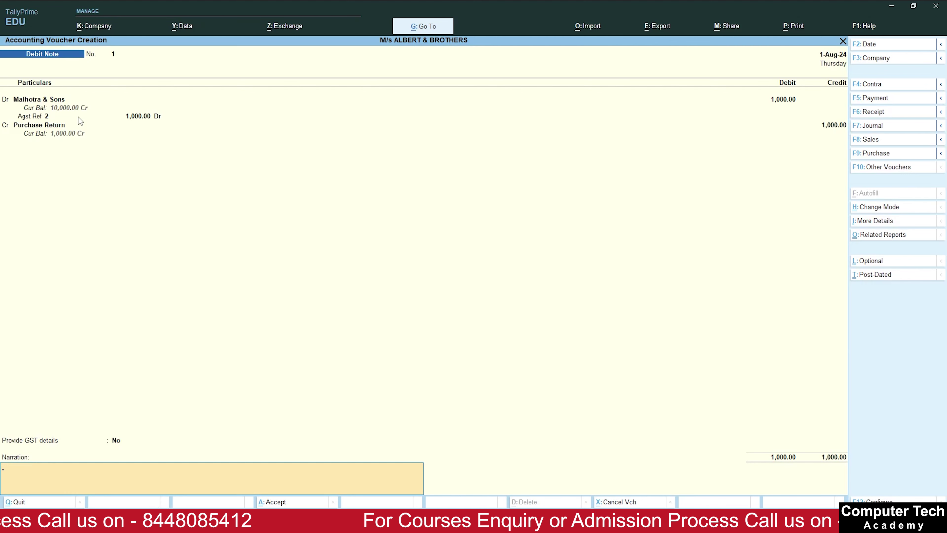
pyautogui.press('Return')
pyautogui.press('Return')
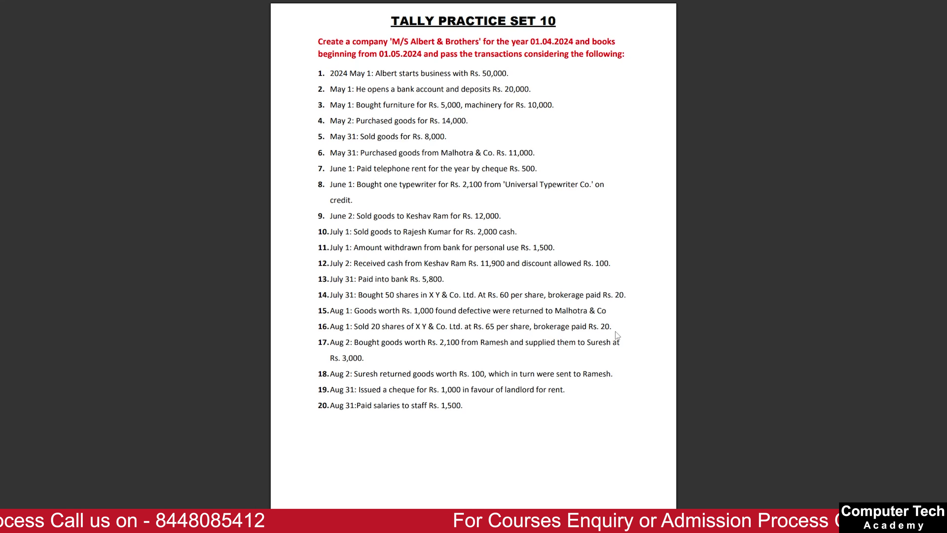
# - Start a Sales voucher dated 1-Aug-24 with Cash as the party and Goods Sales as the sales ledger
pyautogui.hotkey('alt', 'Tab')
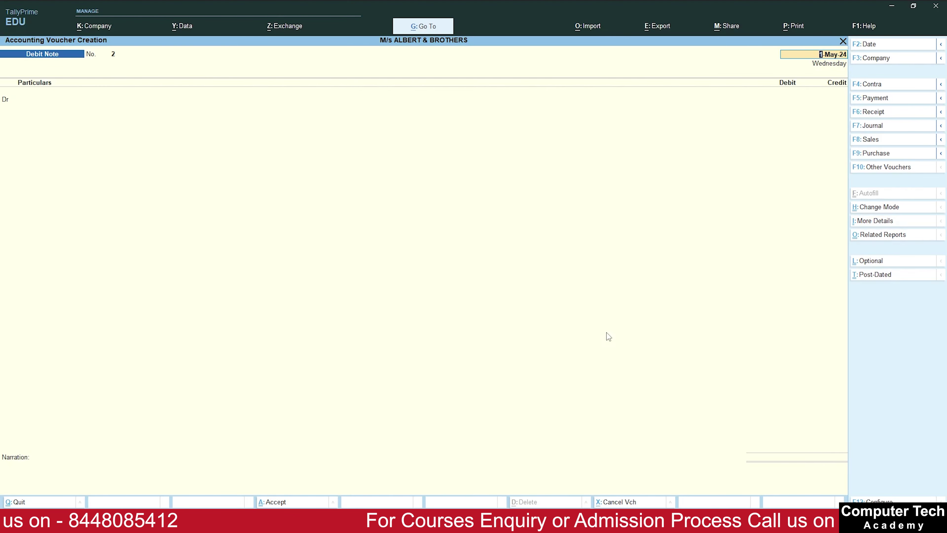
pyautogui.press('F8')
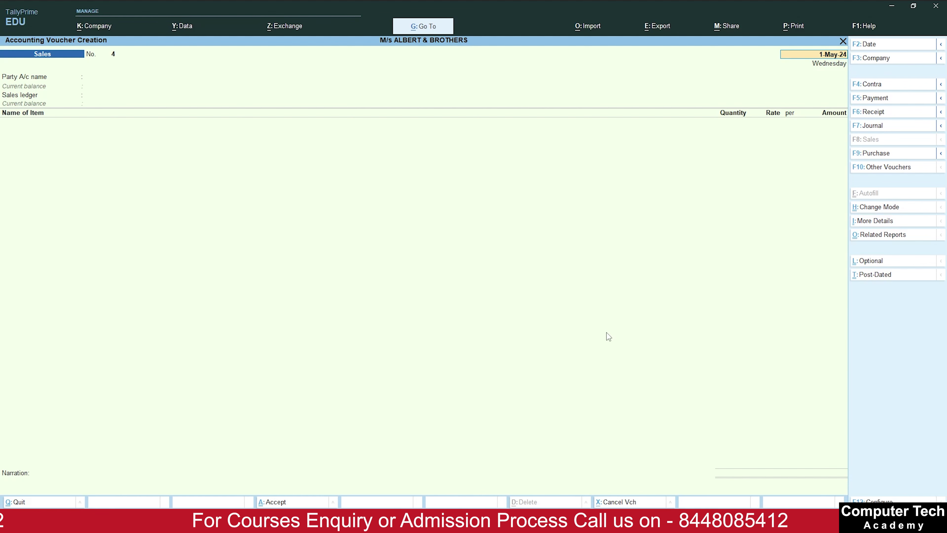
pyautogui.hotkey('alt', 'Tab')
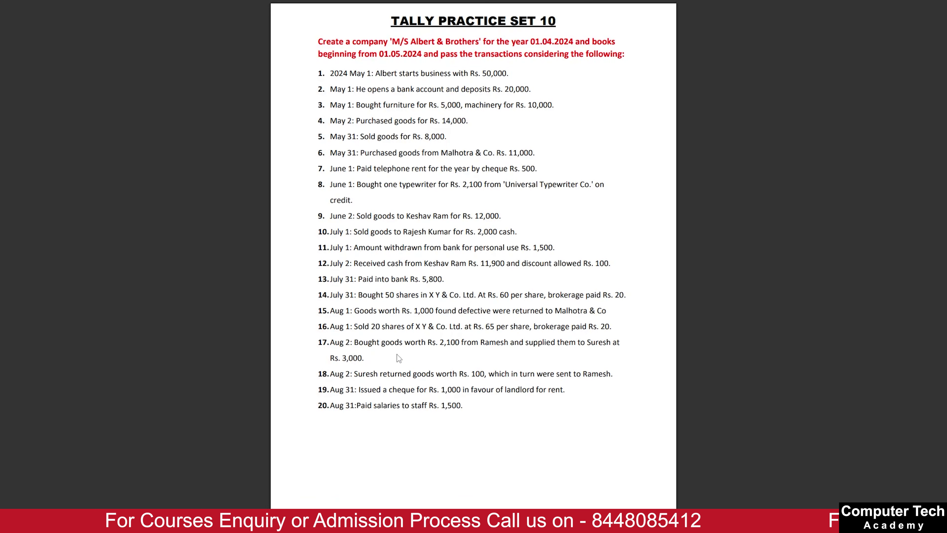
pyautogui.hotkey('alt', 'Tab')
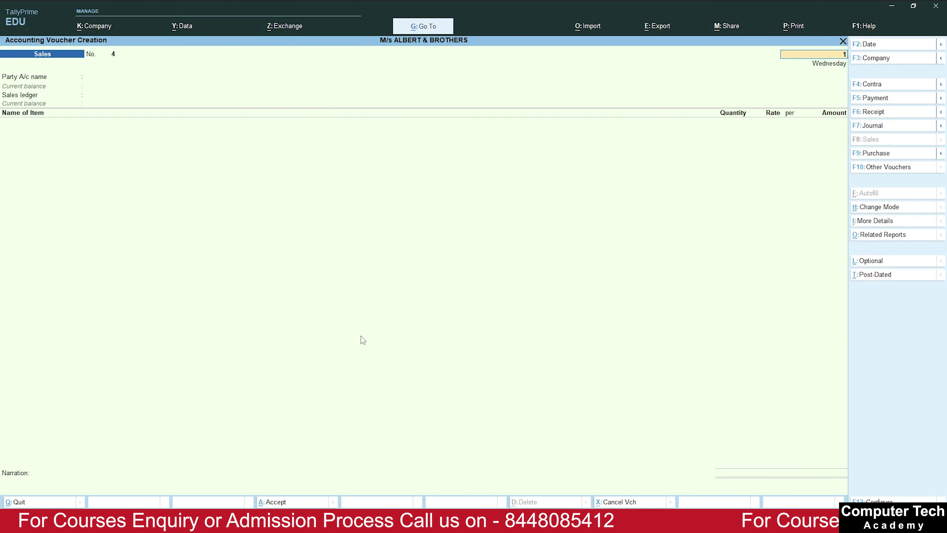
pyautogui.press('Return')
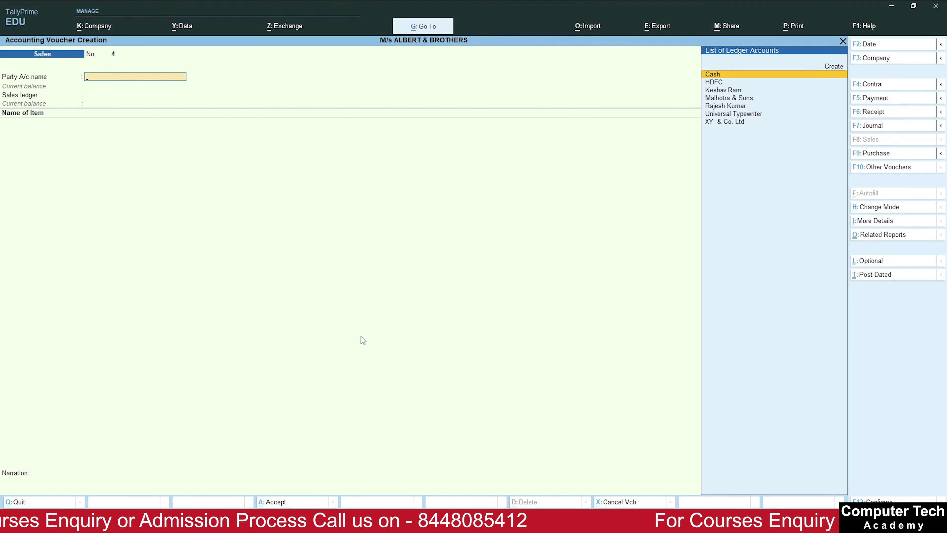
pyautogui.press('Return')
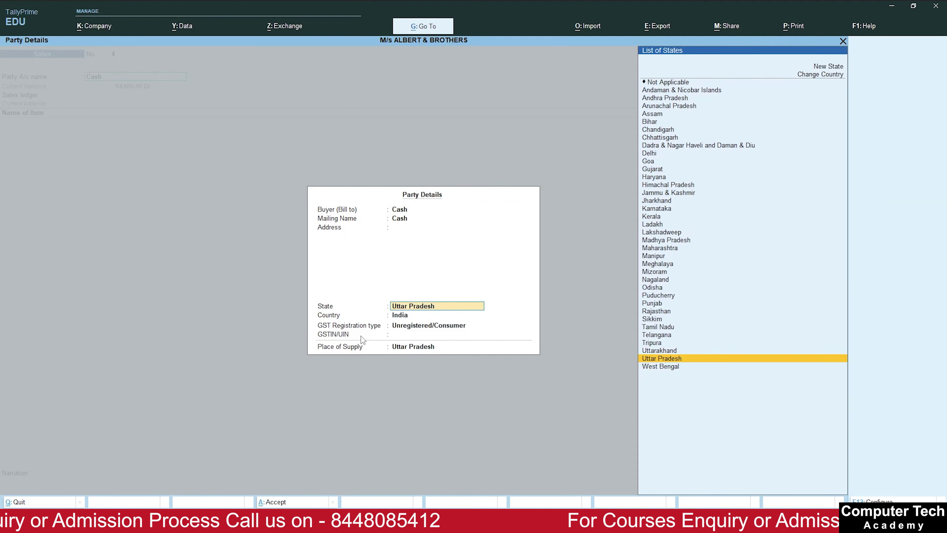
pyautogui.hotkey('ctrl', 'a')
pyautogui.press('Return')
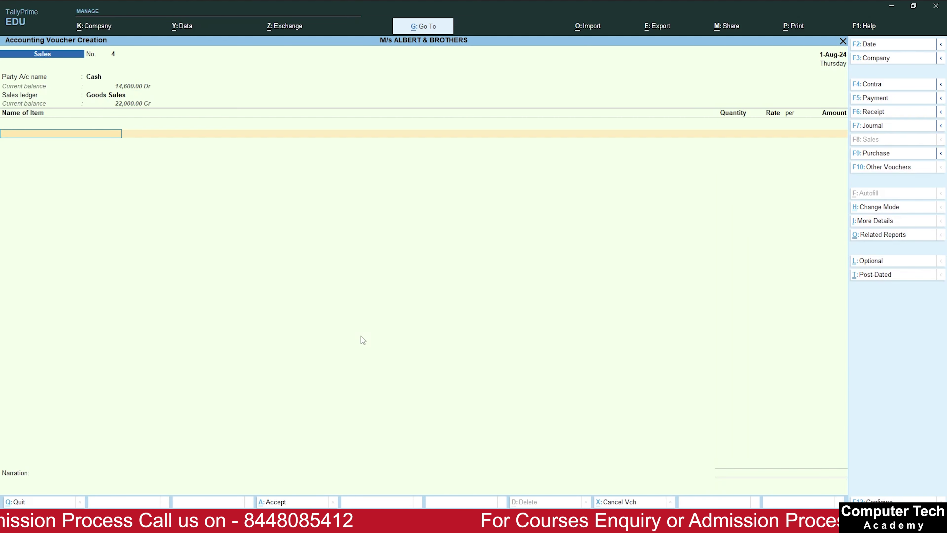
# - Add the Shares item to the sales voucher with a quantity of 20 at a rate of 65
pyautogui.write('Sh')
pyautogui.press('Return')
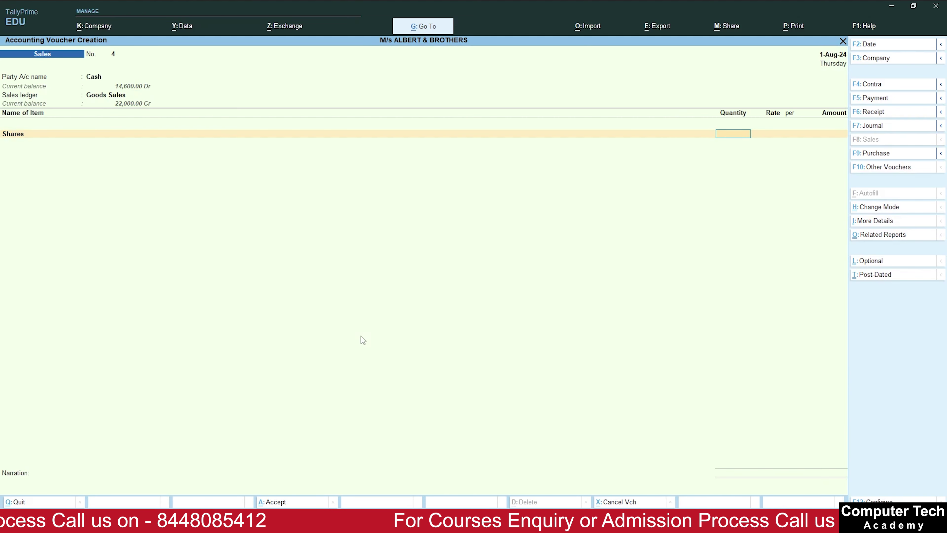
pyautogui.write('20')
pyautogui.press('Return')
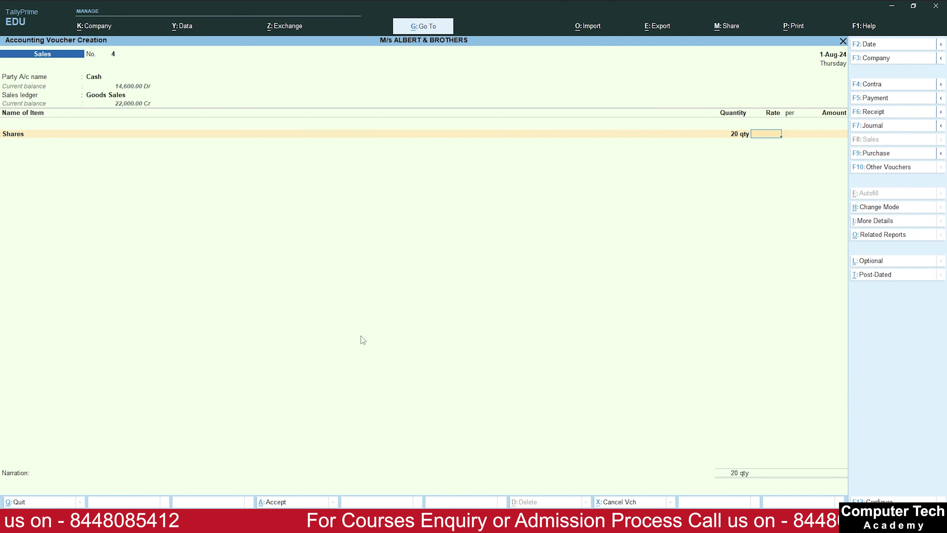
pyautogui.write('65')
pyautogui.press('Return')
pyautogui.press('Return')
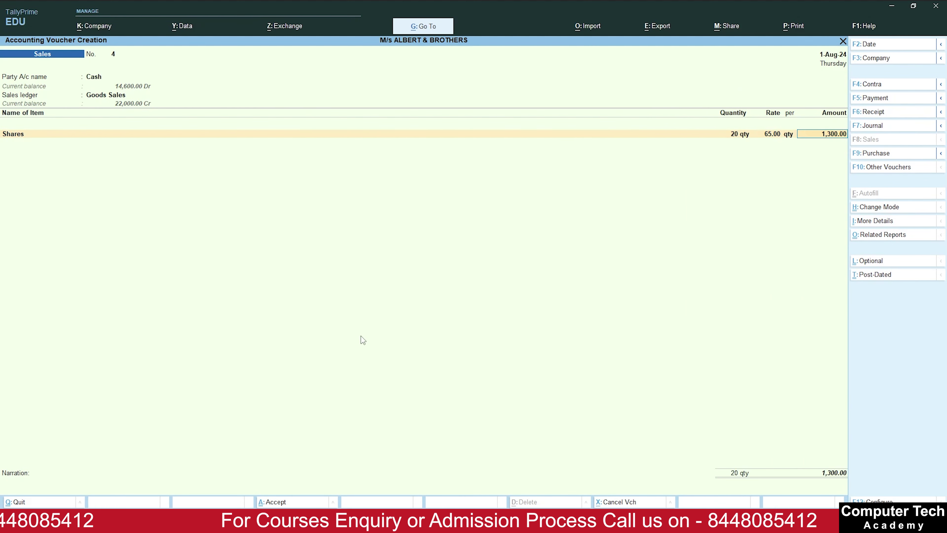
pyautogui.press('Return')
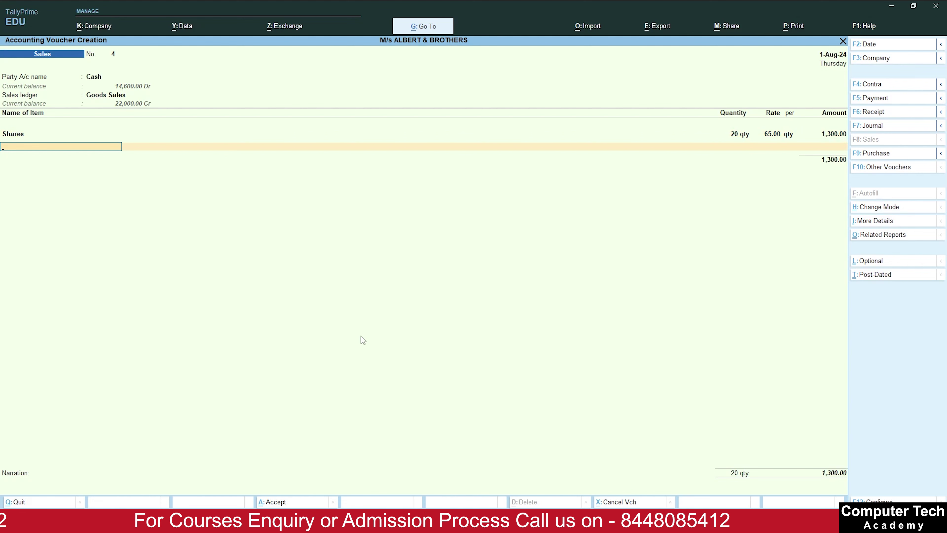
# - Add Brokerage Charges of 20 below the item line and save the sales voucher
pyautogui.press('Return')
pyautogui.write('b')
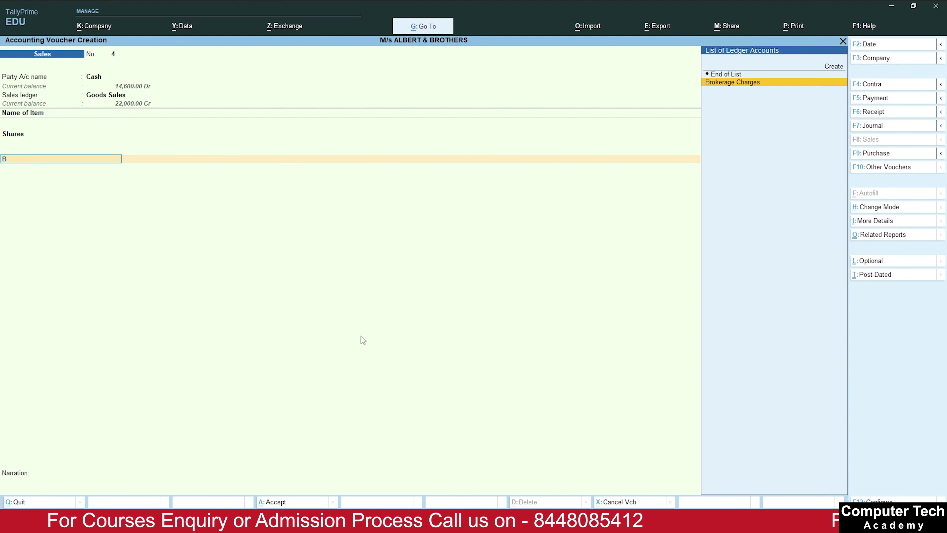
pyautogui.press('Return')
pyautogui.press('Return')
pyautogui.write('20')
pyautogui.press('Return')
pyautogui.press('Return')
pyautogui.press('Return')
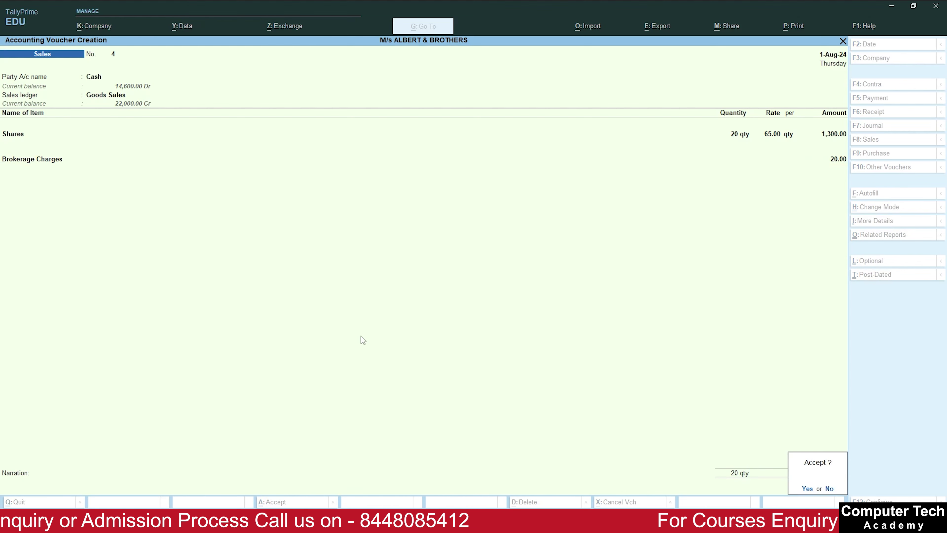
pyautogui.press('Return')
# - Start a Purchase voucher in As Voucher mode dated 2-Aug-24 for transaction 17 of the practice set
pyautogui.hotkey('alt', 'Tab')
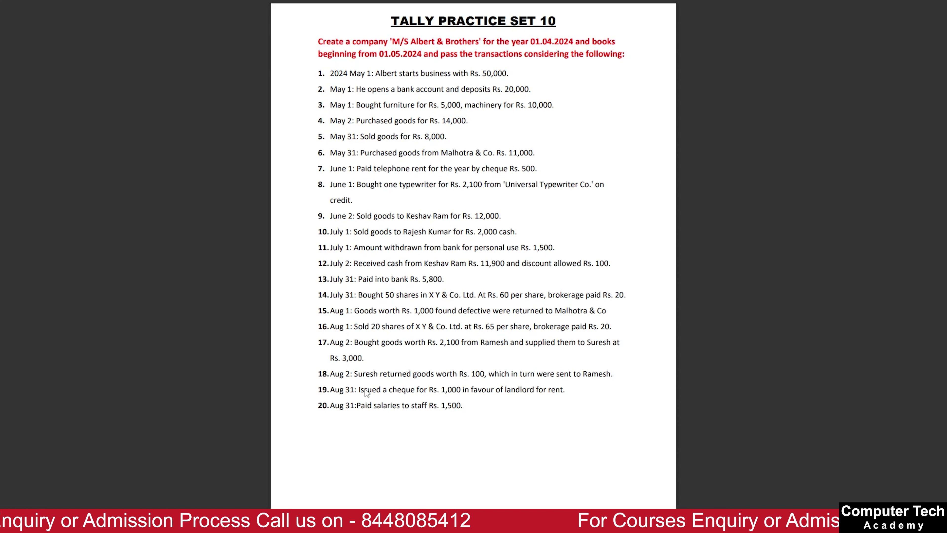
pyautogui.hotkey('alt', 'Tab')
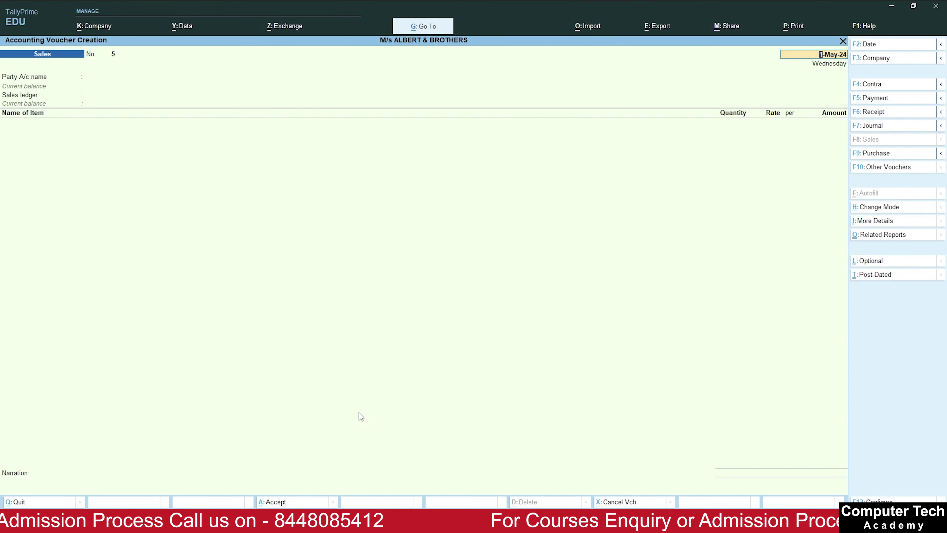
pyautogui.press('F9')
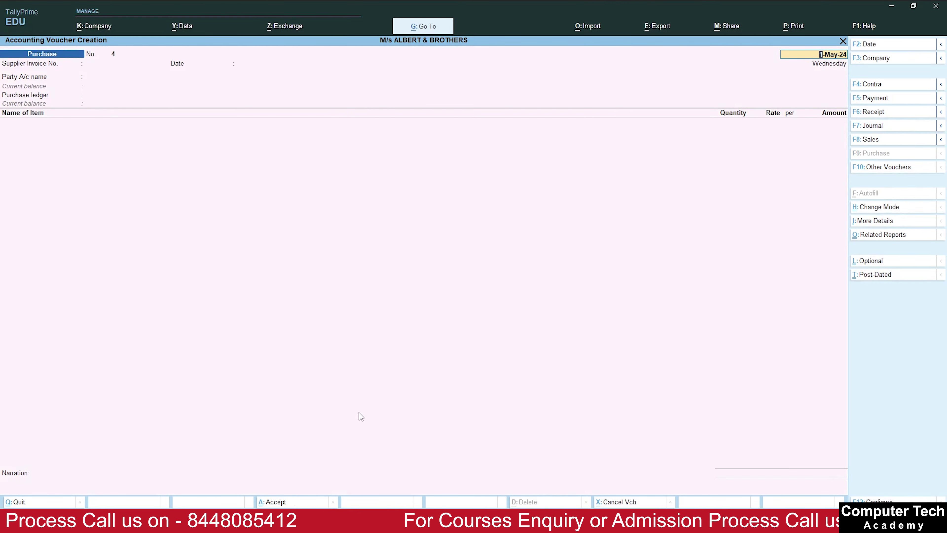
pyautogui.hotkey('ctrl', 'h')
pyautogui.press('Down')
pyautogui.press('Down')
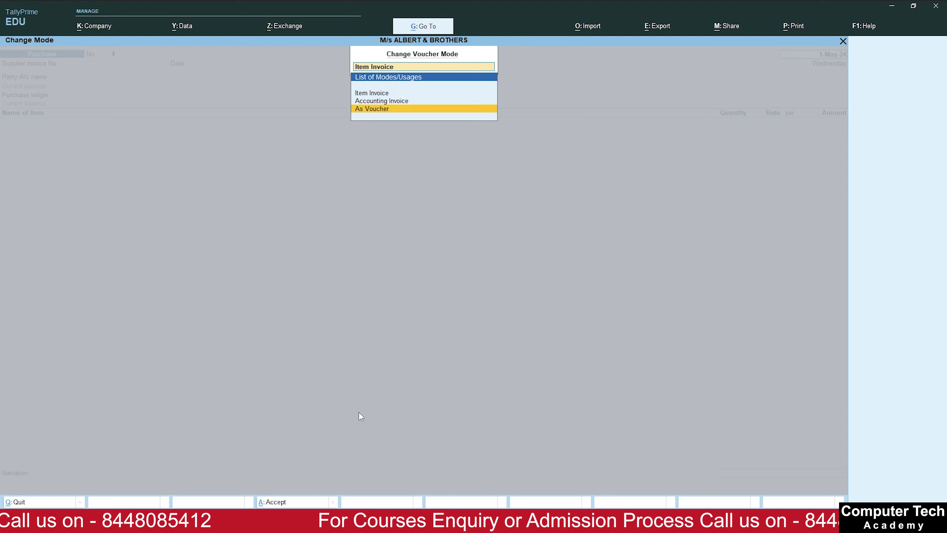
pyautogui.press('Return')
pyautogui.write('2-8-24')
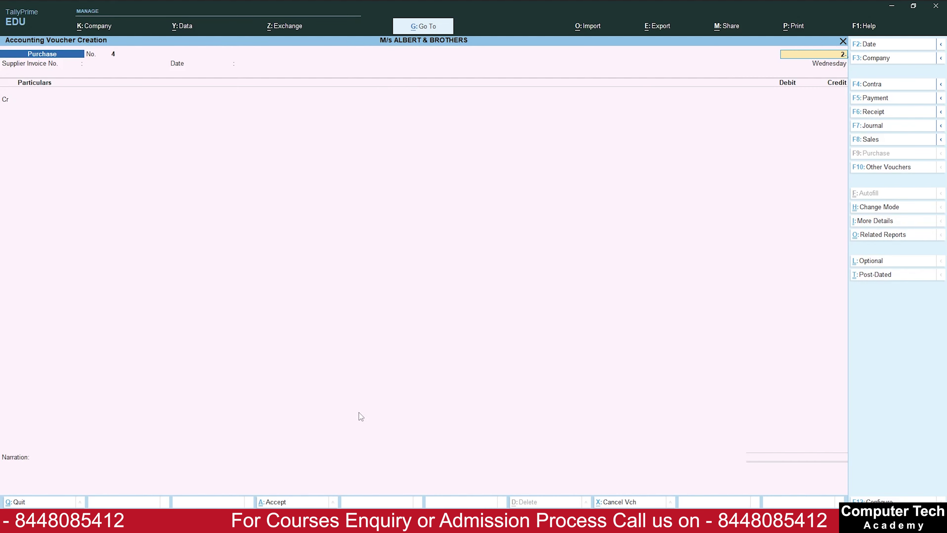
pyautogui.press('Return')
# - Create a ledger under Sundry Creditors for the supplier named in transaction 17 and use it as the purchase voucher's credit party
pyautogui.hotkey('alt', 'Tab')
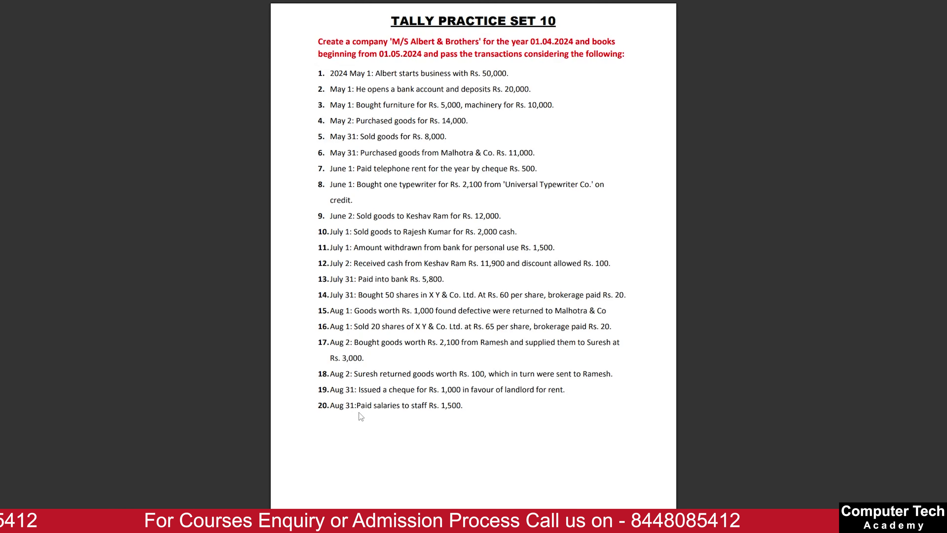
pyautogui.hotkey('alt', 'Tab')
pyautogui.press('Return')
pyautogui.press('Return')
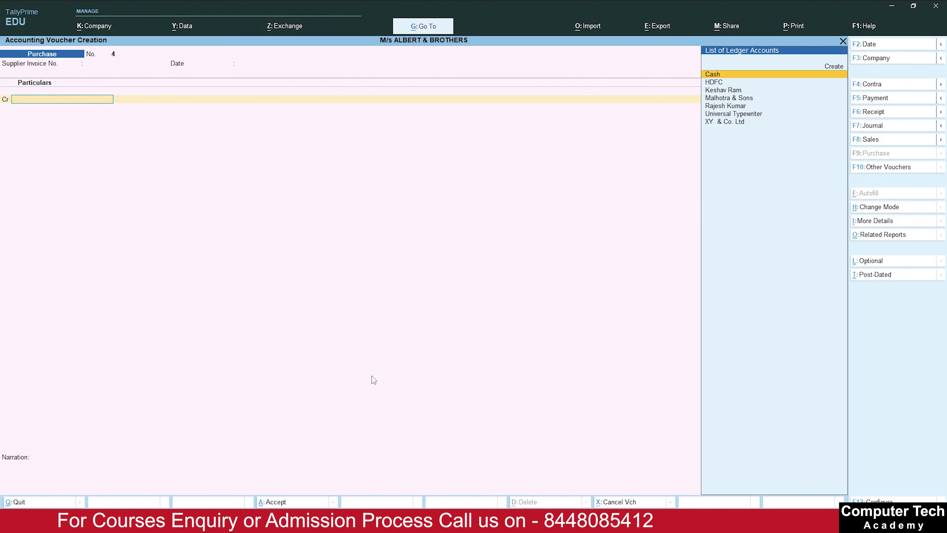
pyautogui.press('Up')
pyautogui.press('Return')
pyautogui.write('Ramesh')
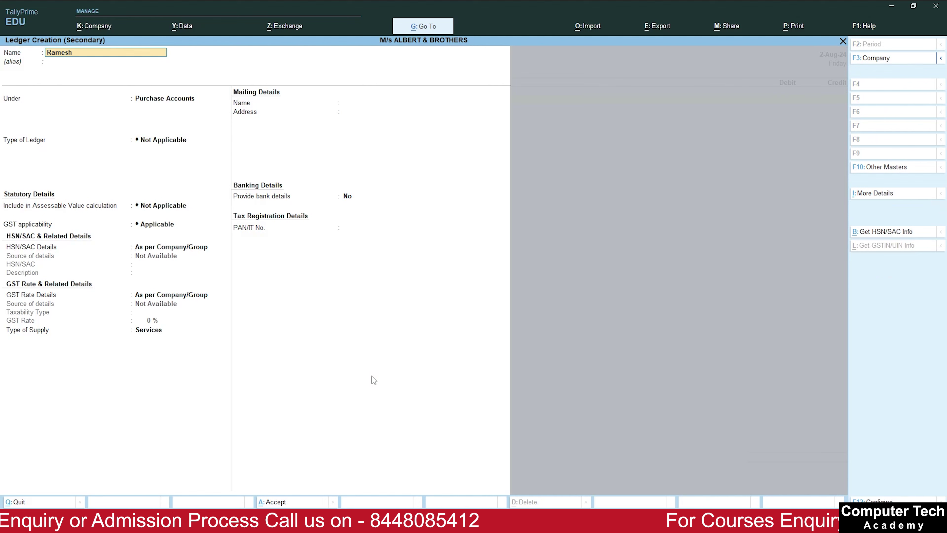
pyautogui.press('Return')
pyautogui.write('Sun')
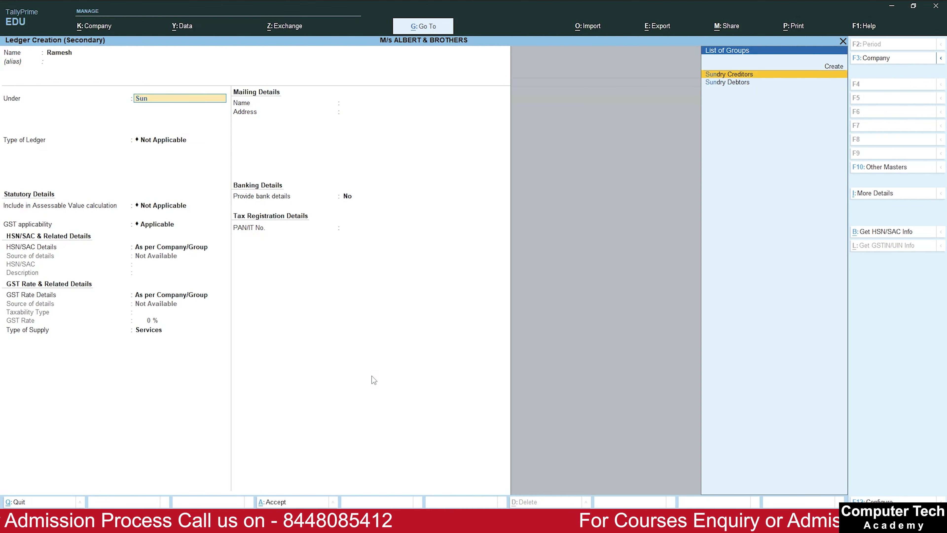
pyautogui.press('Return')
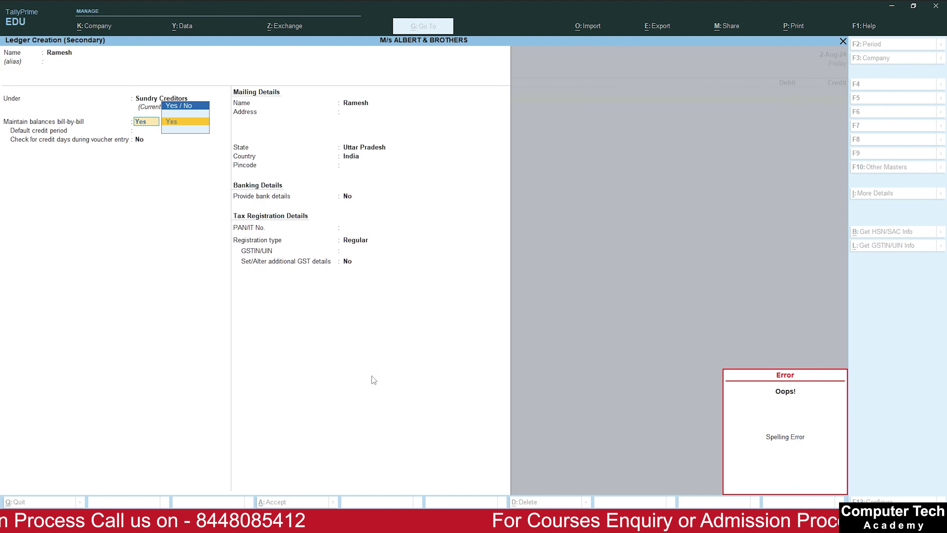
pyautogui.hotkey('ctrl', 'a')
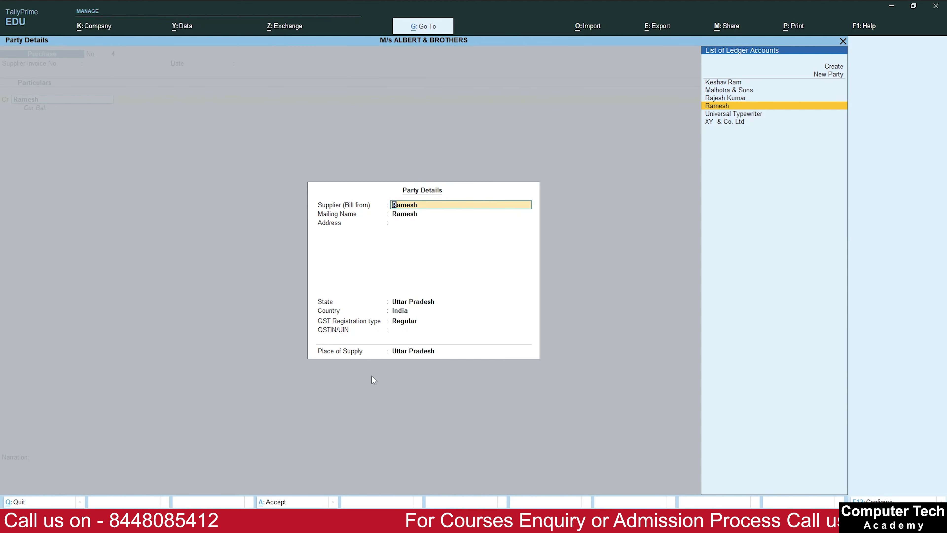
# - Accept the supplier's party details and credit the supplier with 2,100 as a New Ref bill
pyautogui.hotkey('ctrl', 'a')
pyautogui.write('2100')
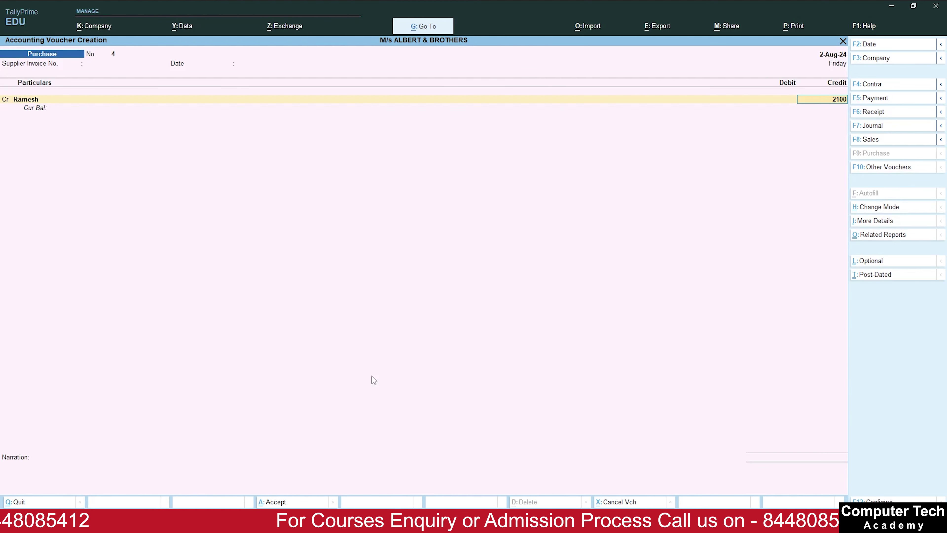
pyautogui.press('Return')
pyautogui.press('Return')
pyautogui.press('Return')
pyautogui.press('Return')
pyautogui.press('Return')
# - Debit Goods Purchase with 2,100 and save the purchase voucher without a narration
pyautogui.press('Return')
pyautogui.press('Return')
pyautogui.press('Return')
pyautogui.press('Return')
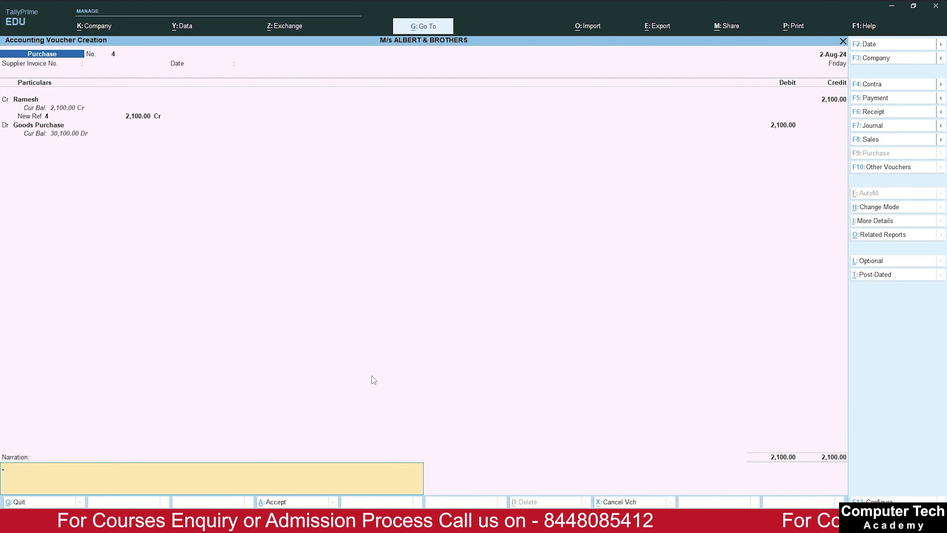
pyautogui.press('Return')
pyautogui.press('Return')
# - Start a Sales voucher in As Voucher mode dated 2-Aug-24 for the resale in transaction 17
pyautogui.hotkey('alt', 'Tab')
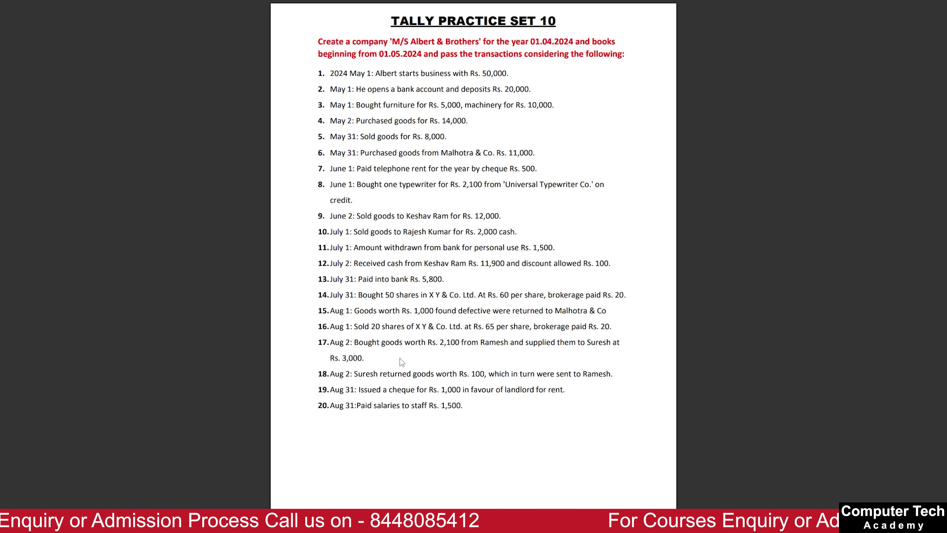
pyautogui.hotkey('alt', 'Tab')
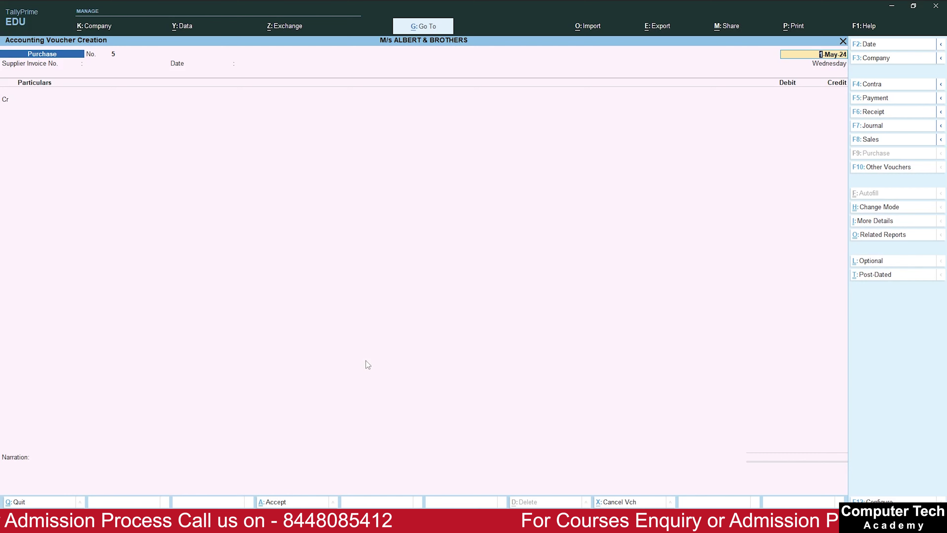
pyautogui.press('F8')
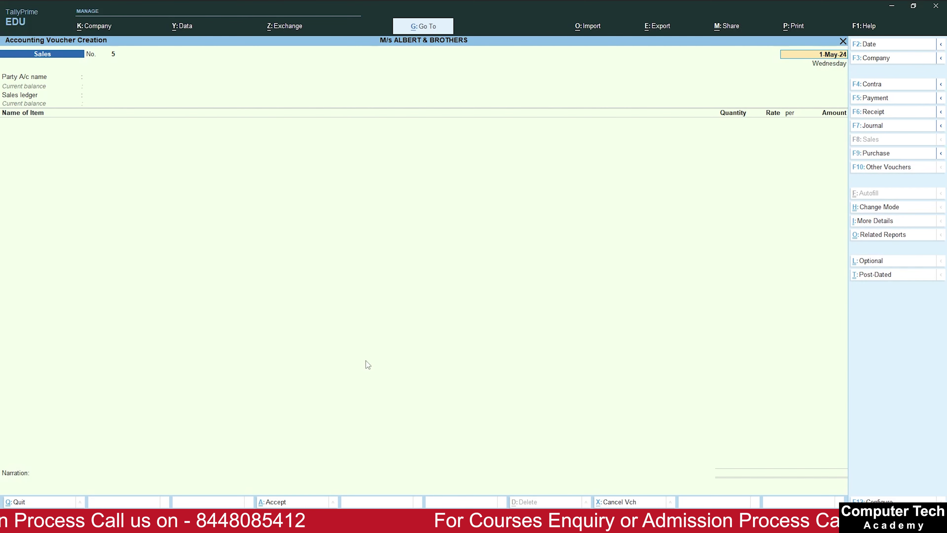
pyautogui.hotkey('ctrl', 'h')
pyautogui.press('Down')
pyautogui.press('Down')
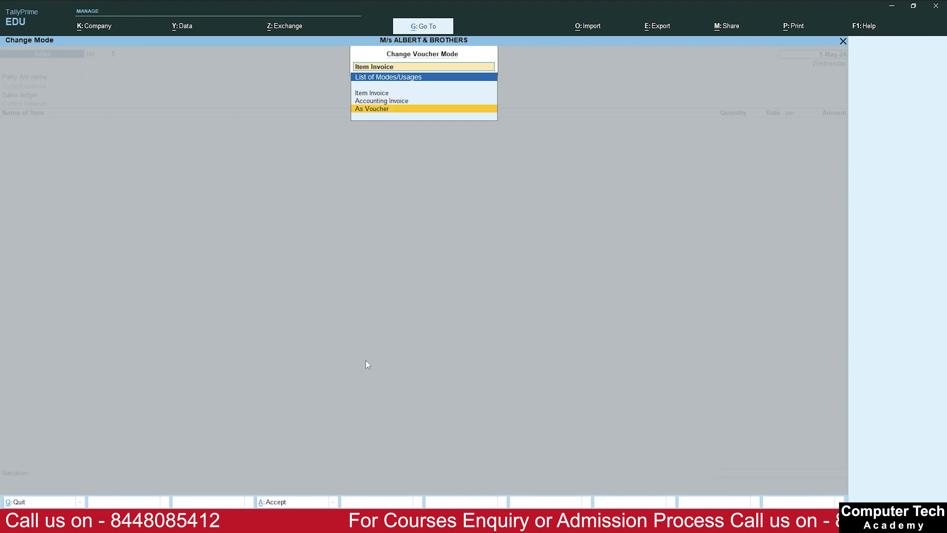
pyautogui.press('Return')
pyautogui.write('2-8')
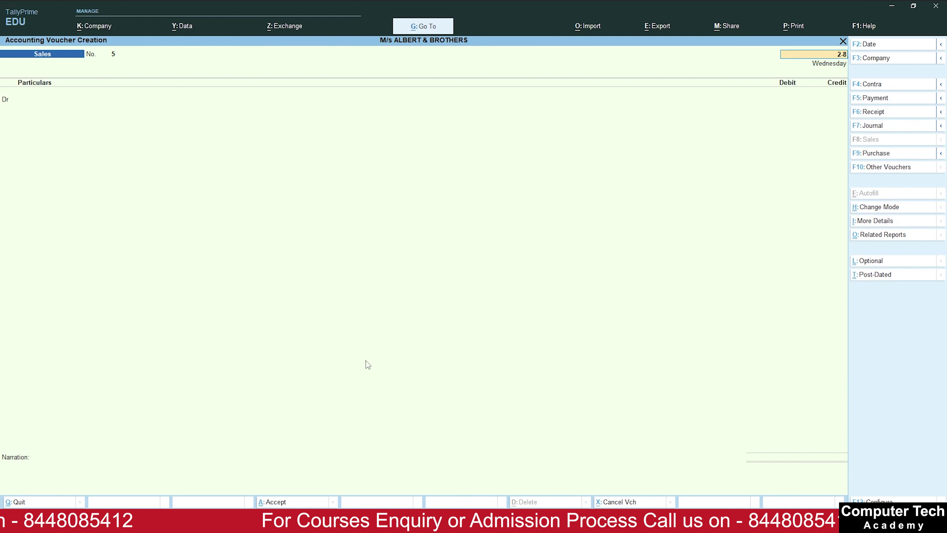
pyautogui.press('Return')
# - Create a ledger under Sundry Debtors for the customer named in transaction 17 and use it as the sales voucher's debit party
pyautogui.press('Up')
pyautogui.press('Return')
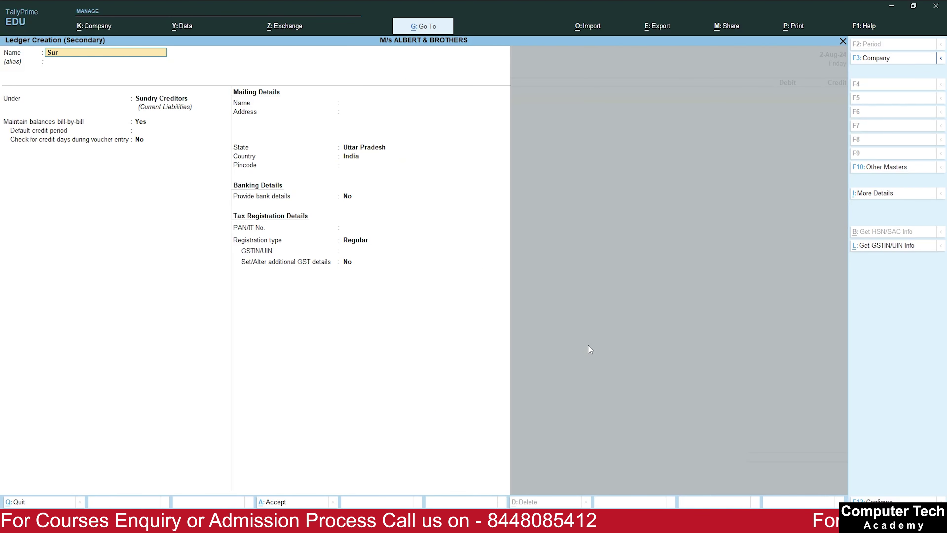
pyautogui.press('Return')
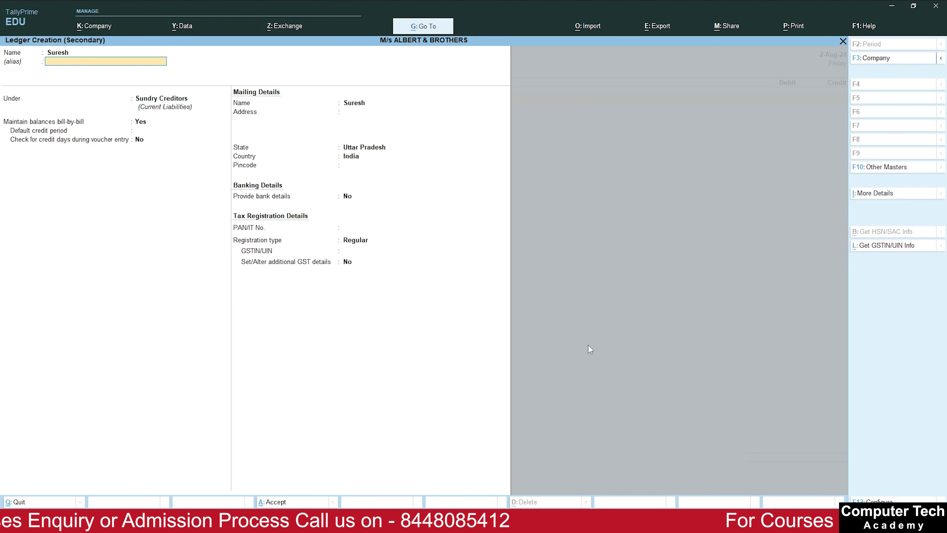
pyautogui.press('Return')
pyautogui.press('Down')
pyautogui.press('Return')
pyautogui.hotkey('ctrl', 'a')
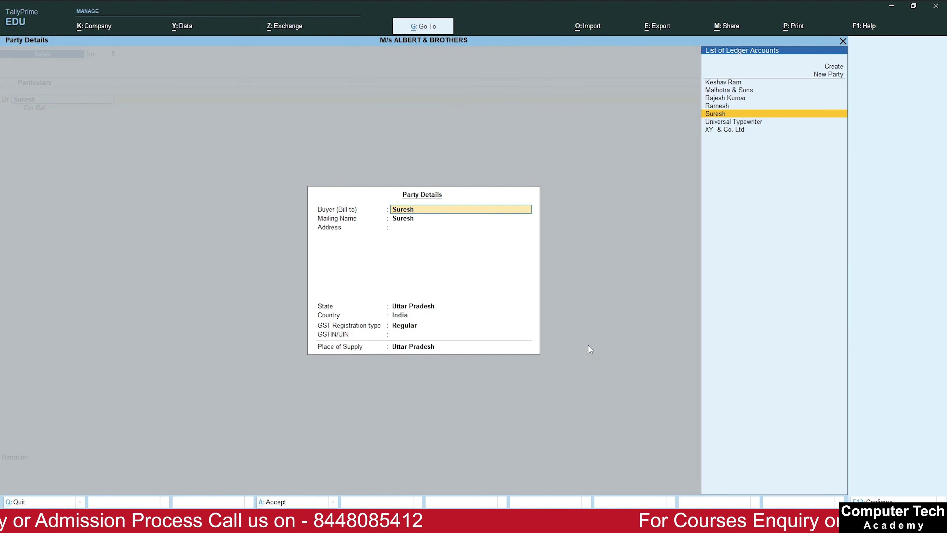
# - Accept the customer's party details and debit the customer with 3,000 as a New Ref bill
pyautogui.hotkey('ctrl', 'a')
pyautogui.write('3000')
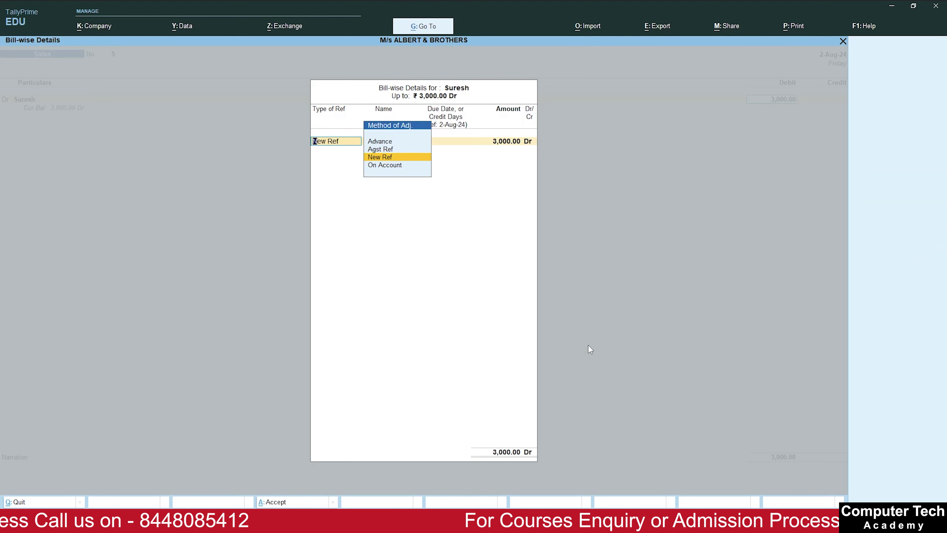
pyautogui.press('Return')
pyautogui.press('Return')
pyautogui.press('Return')
pyautogui.press('Return')
pyautogui.press('Return')
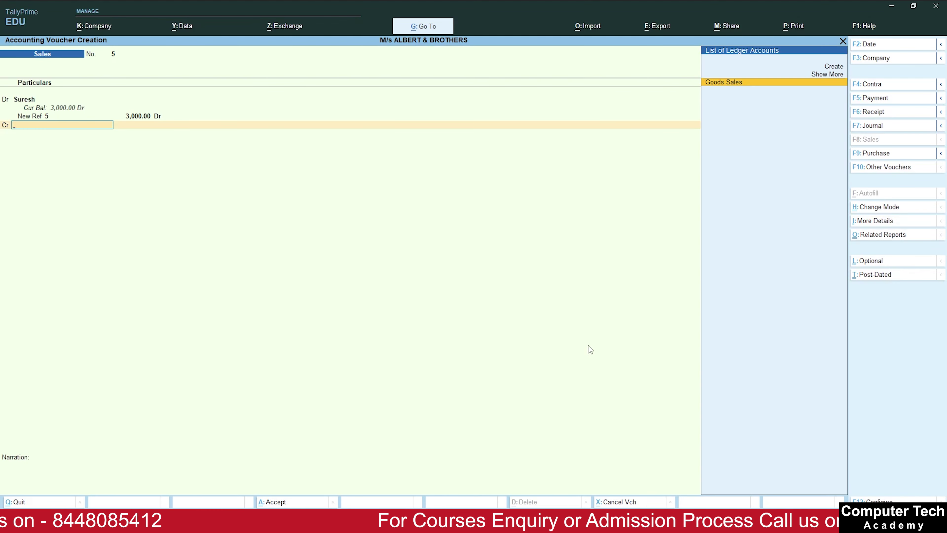
# - Credit Goods Sales with 3,000 and save the sales voucher without a narration
pyautogui.press('Return')
pyautogui.press('Return')
pyautogui.press('Return')
pyautogui.press('Return')
pyautogui.press('Return')
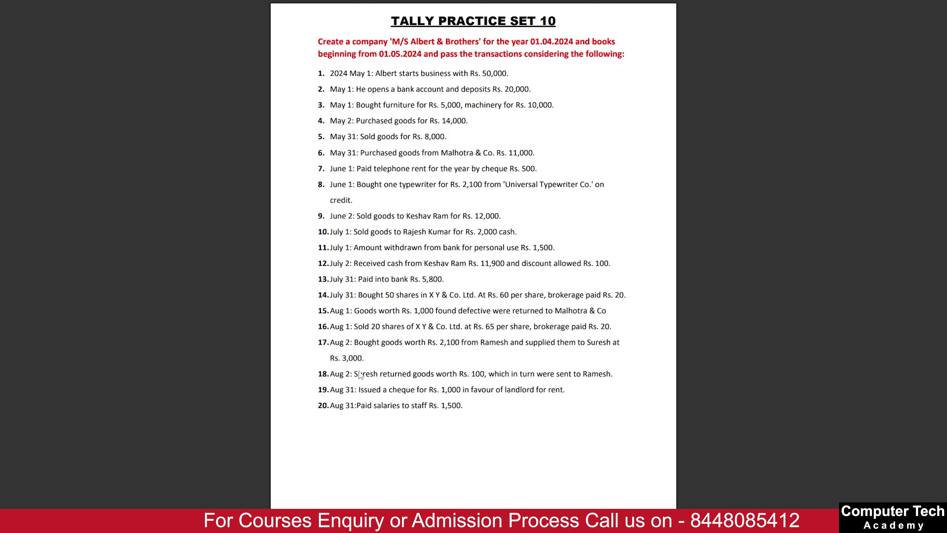